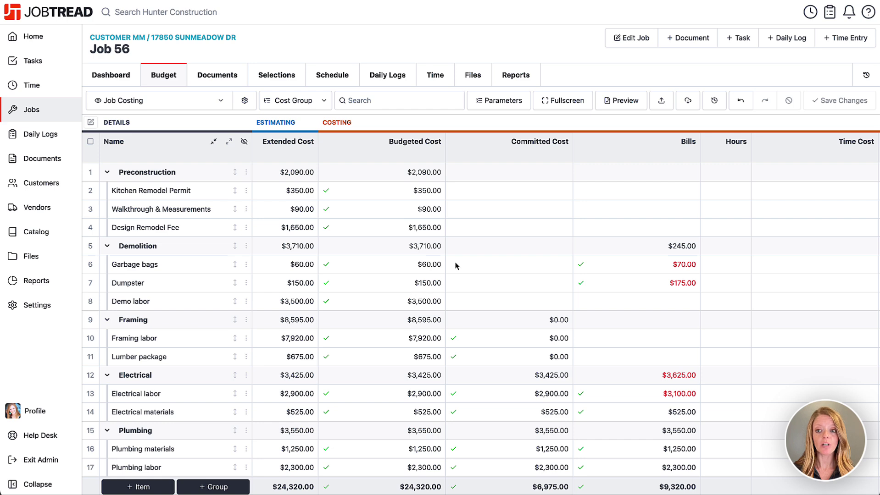
Create a change order for the job containing the Garbage bags and Dumpster items from the Demolition group
left_click(683, 38)
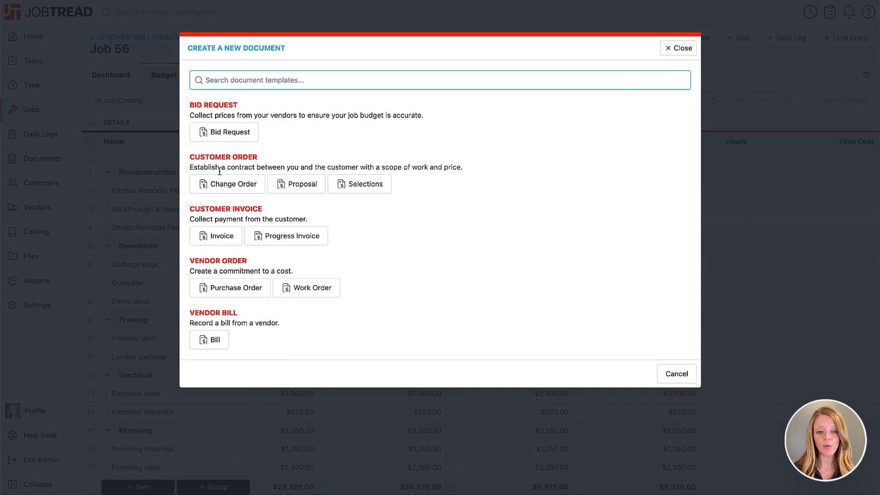
left_click(240, 185)
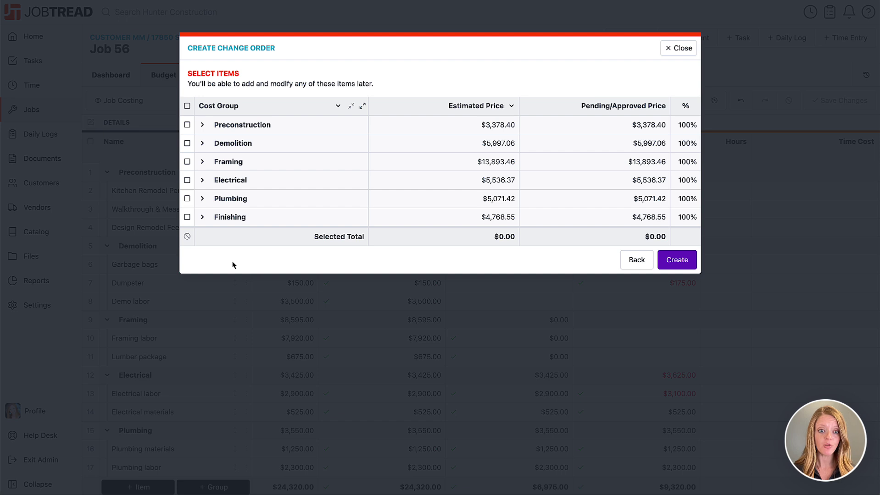
left_click(202, 144)
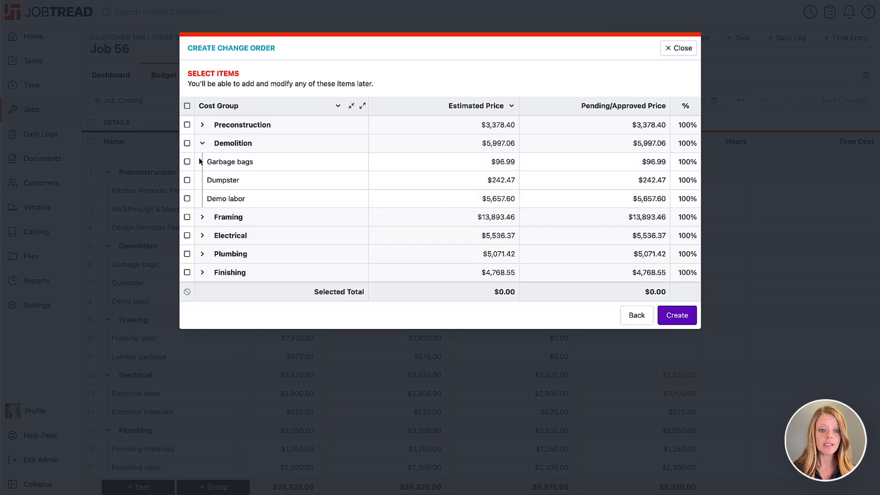
left_click(187, 162)
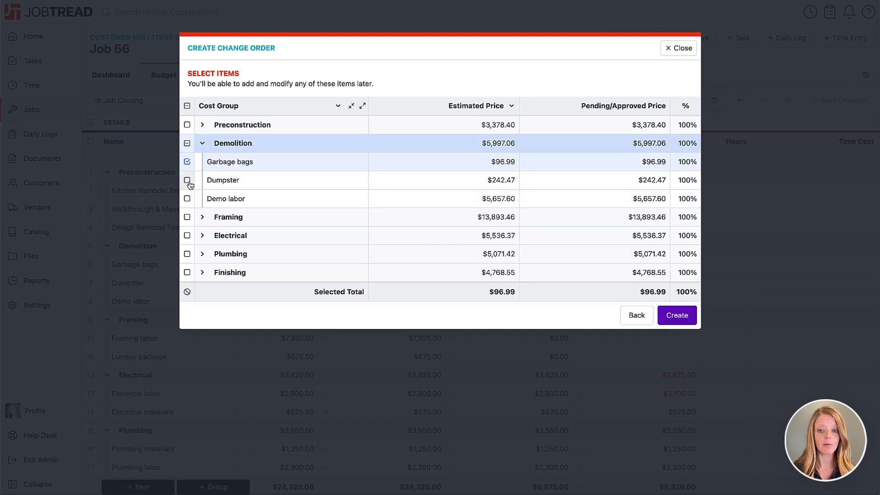
left_click(187, 180)
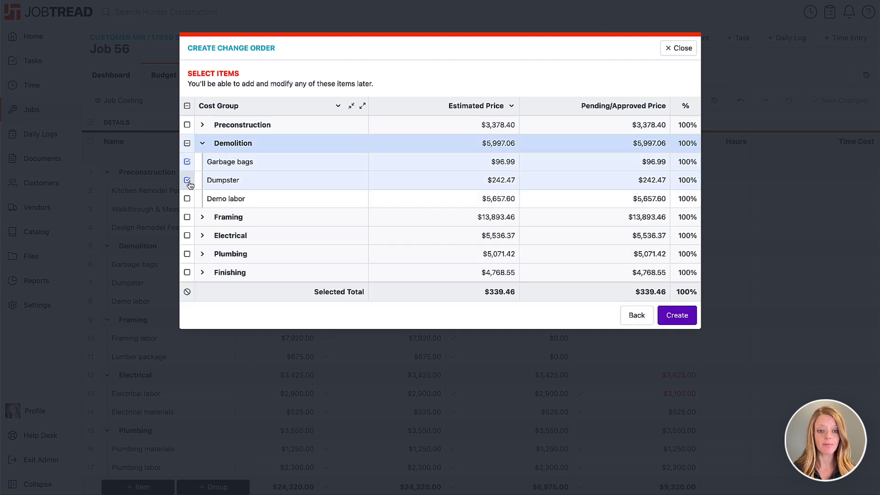
left_click(677, 316)
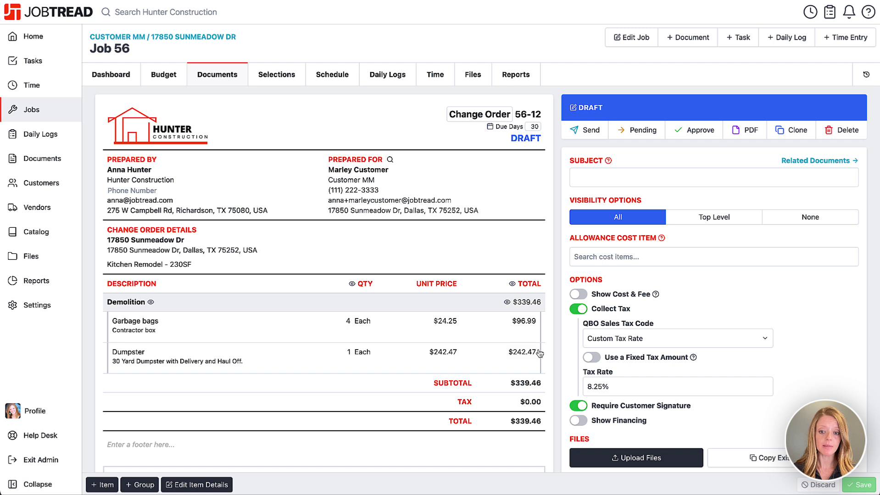
Set the Garbage bags item on the change order to quantity 1, unit Lump Sum and unit cost $10
left_click(525, 325)
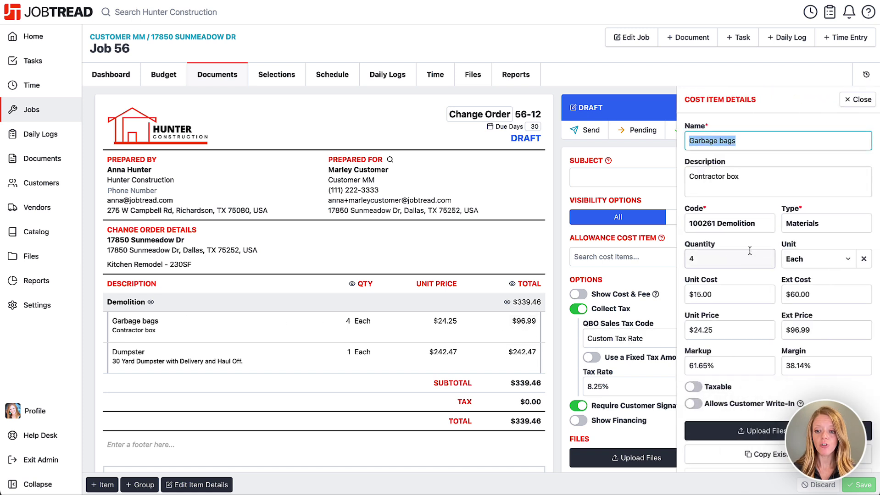
left_click(701, 260)
type("1")
left_click(814, 259)
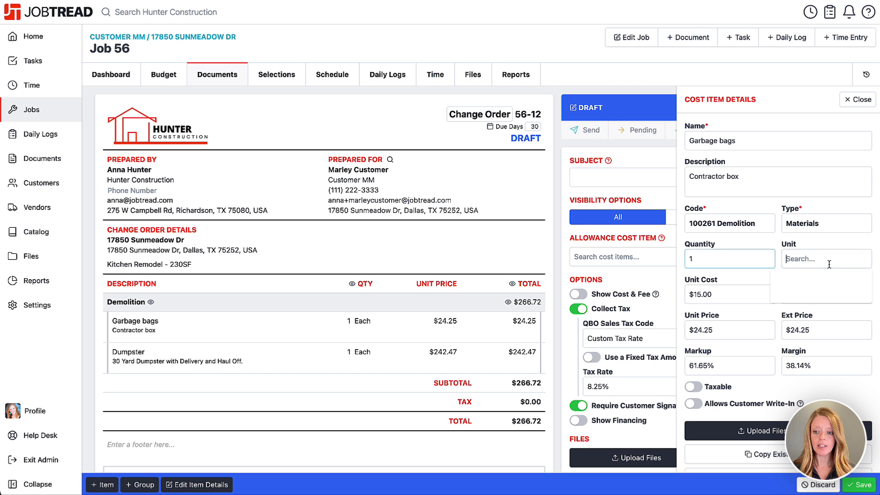
left_click(821, 373)
left_click_drag(742, 295, 683, 297)
type("10")
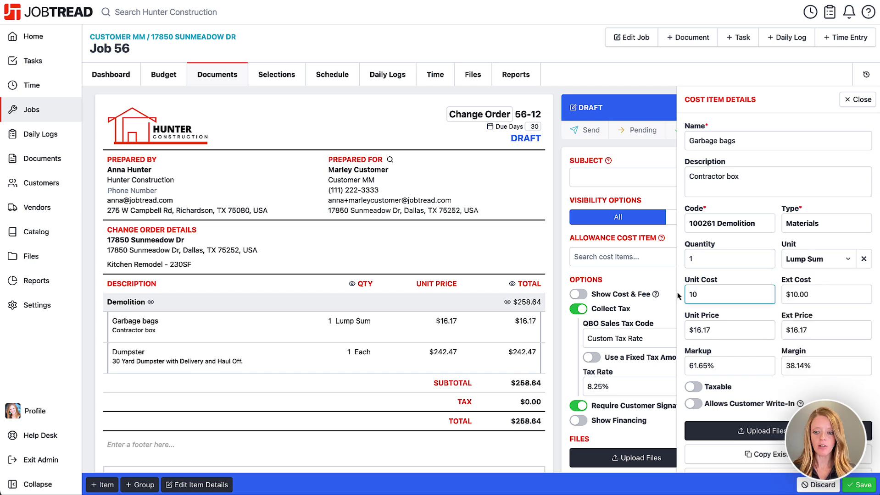
left_click(679, 295)
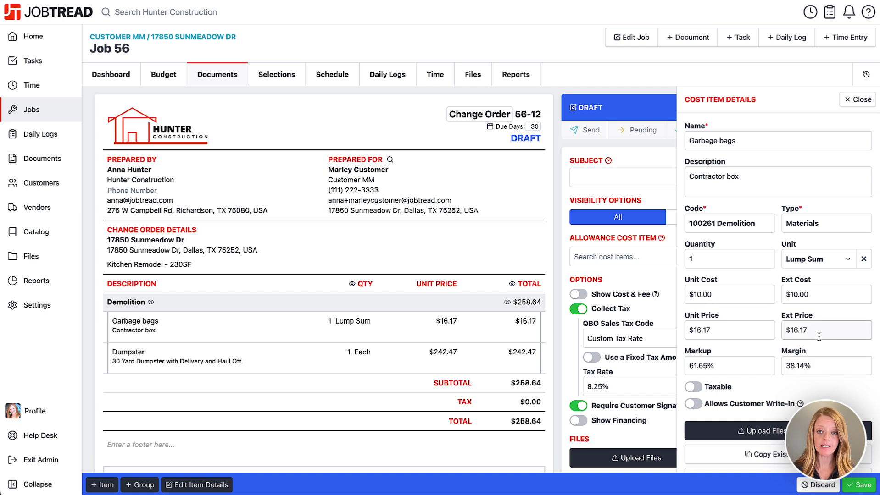
left_click(857, 100)
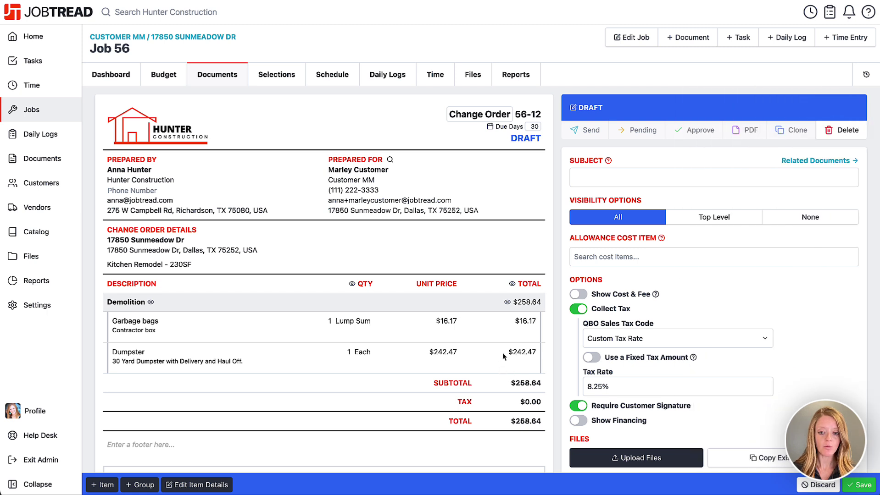
Set the Dumpster item on the change order to unit Lump Sum with a unit cost of $25
left_click(519, 356)
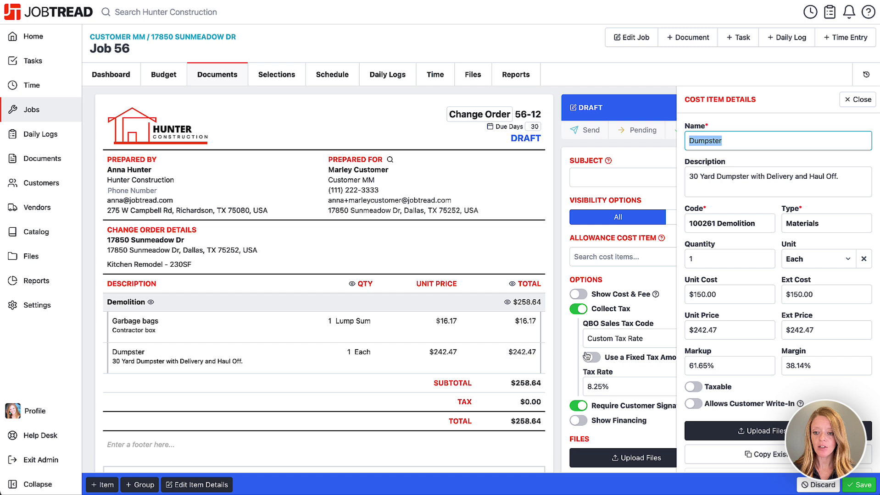
left_click(822, 268)
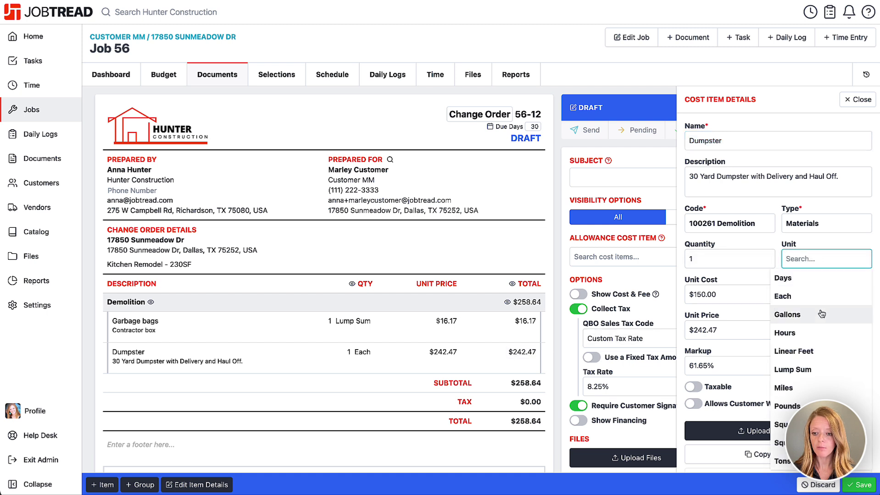
left_click(817, 367)
left_click(728, 290)
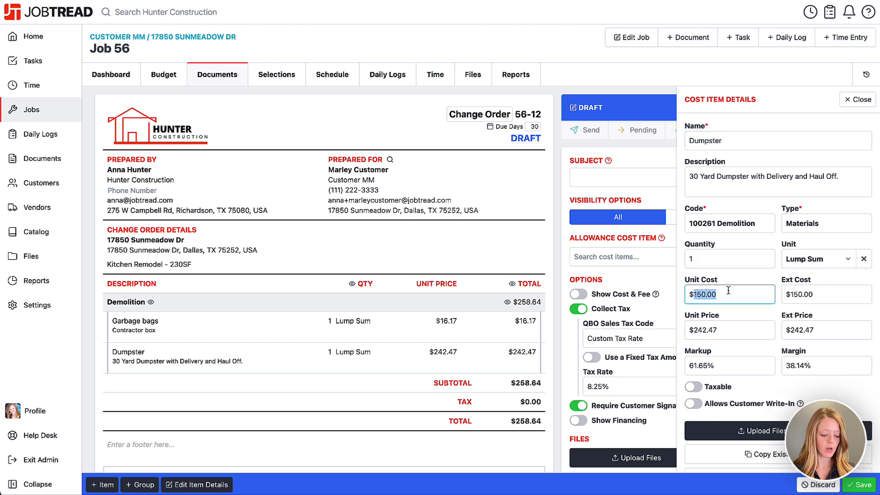
type("25")
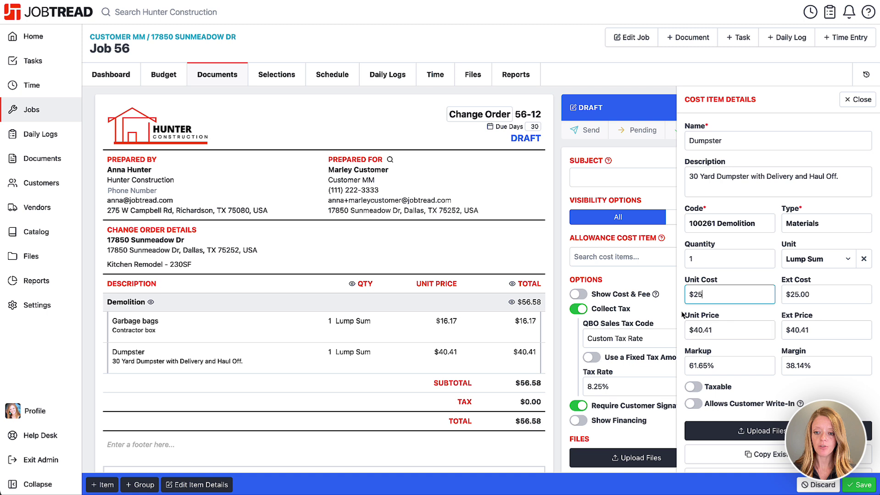
left_click(682, 315)
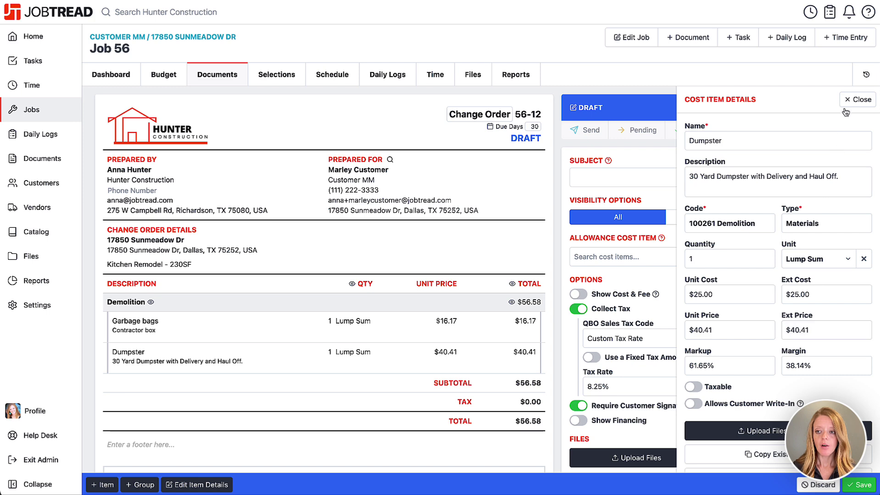
left_click(855, 100)
Hide the quantity column on the change order and save the document
scroll(489, 424, "down", 3)
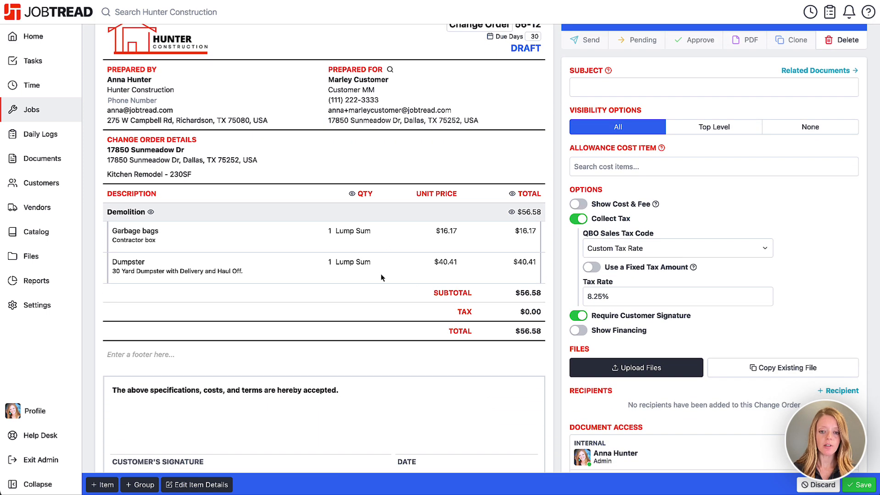
left_click(353, 195)
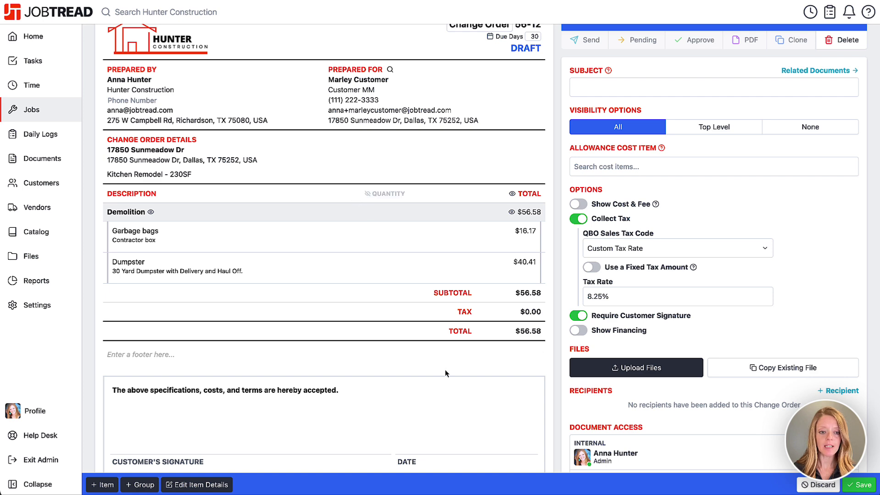
scroll(445, 374, "down", 3)
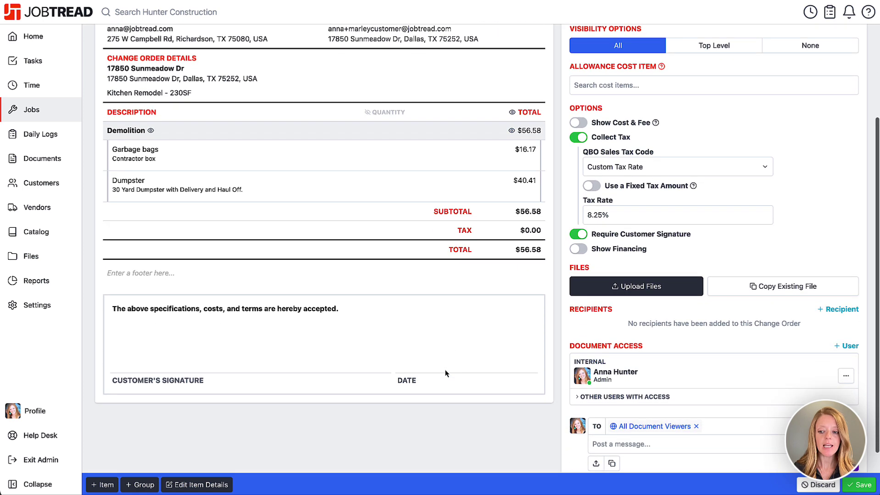
left_click(849, 485)
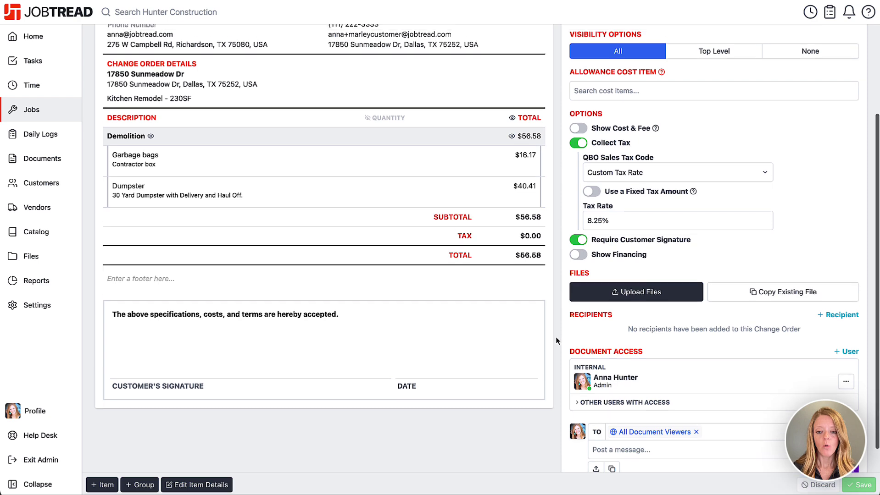
Send the change order to the customer with signature required and no email message
scroll(587, 120, "up", 5)
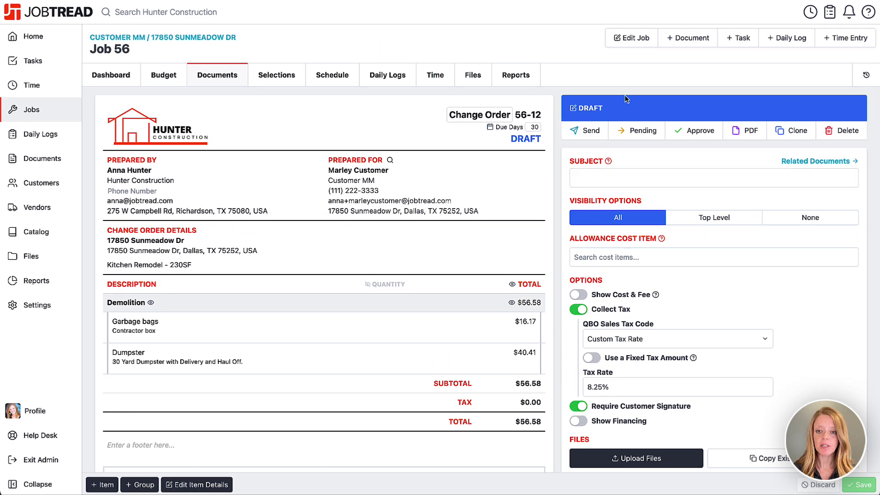
left_click(584, 135)
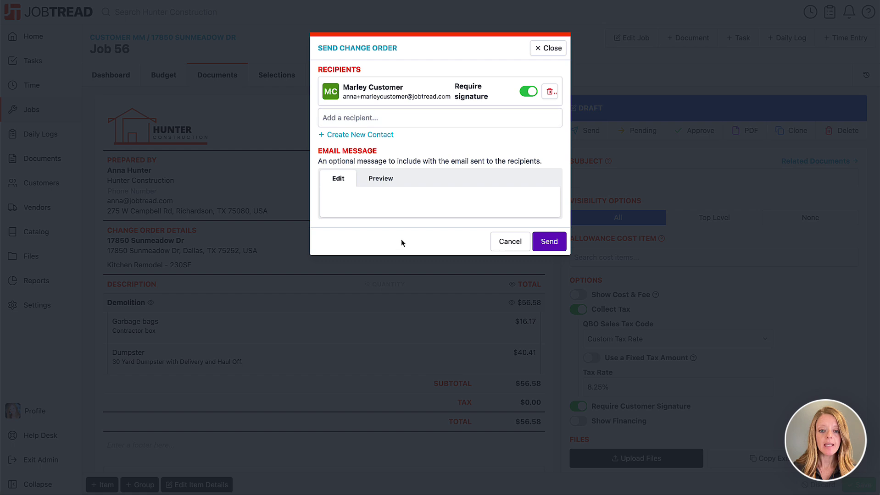
left_click(383, 200)
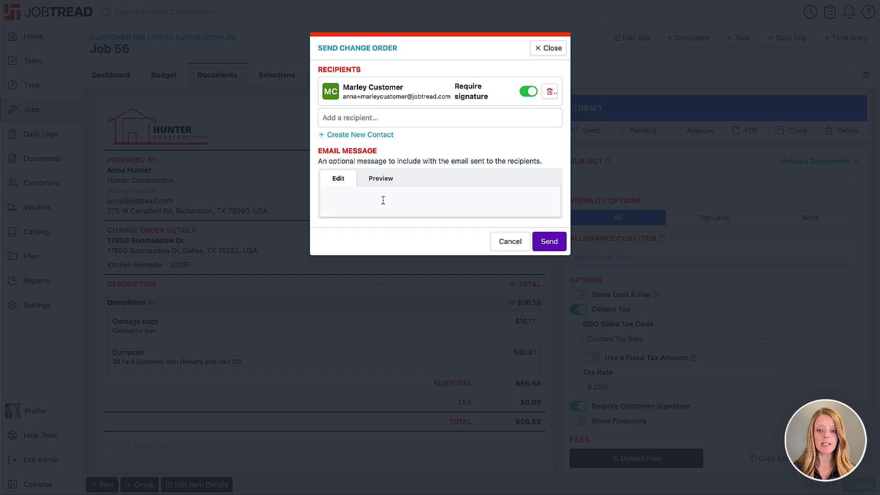
left_click(547, 239)
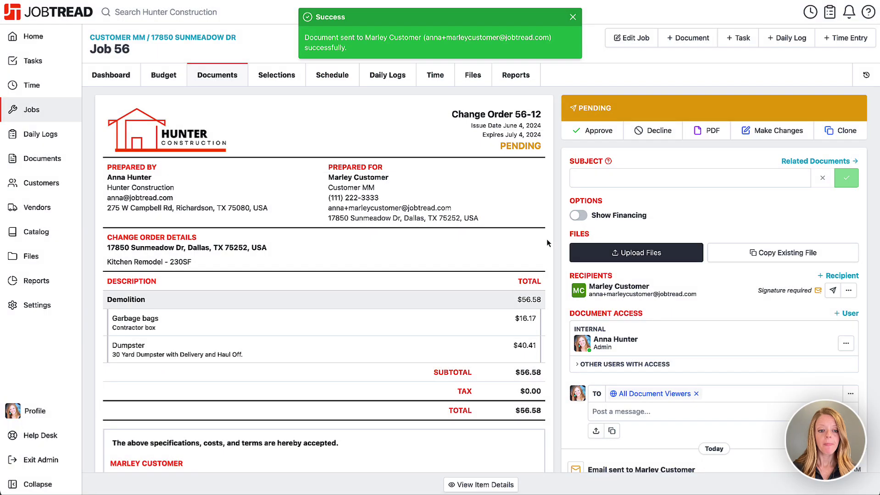
Draw a signature in the customer's acceptance box and approve the change order
scroll(547, 241, "down", 3)
mouse_move(189, 374)
left_mouse_down()
mouse_move(179, 402)
mouse_move(350, 394)
left_mouse_up()
scroll(504, 443, "down", 2)
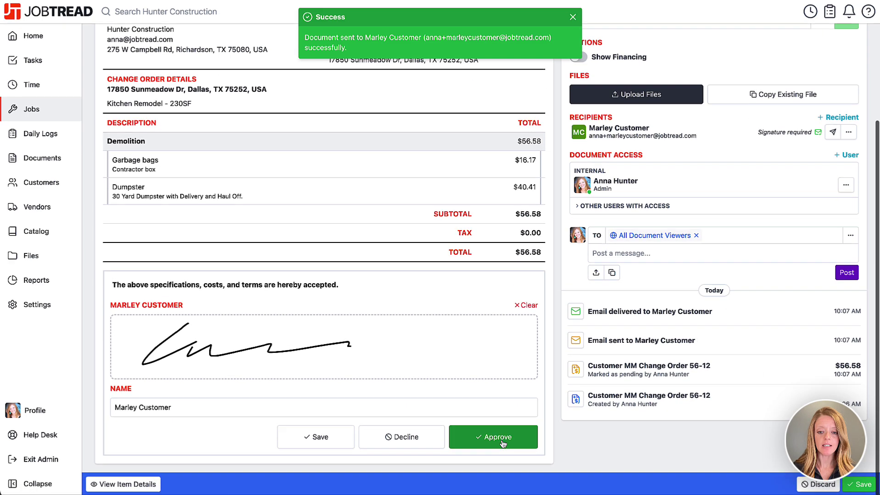
left_click(501, 440)
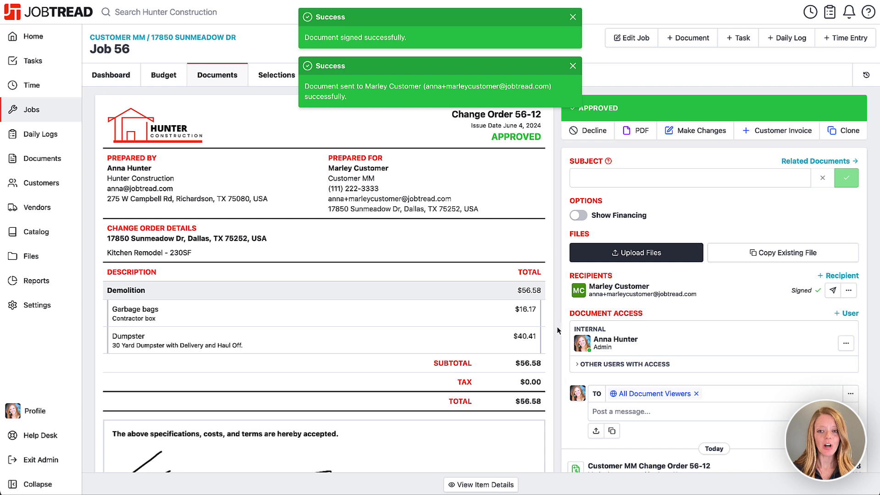
Examine in the job budget which documents make up the budgeted costs of Garbage bags and Dumpster
left_click(171, 85)
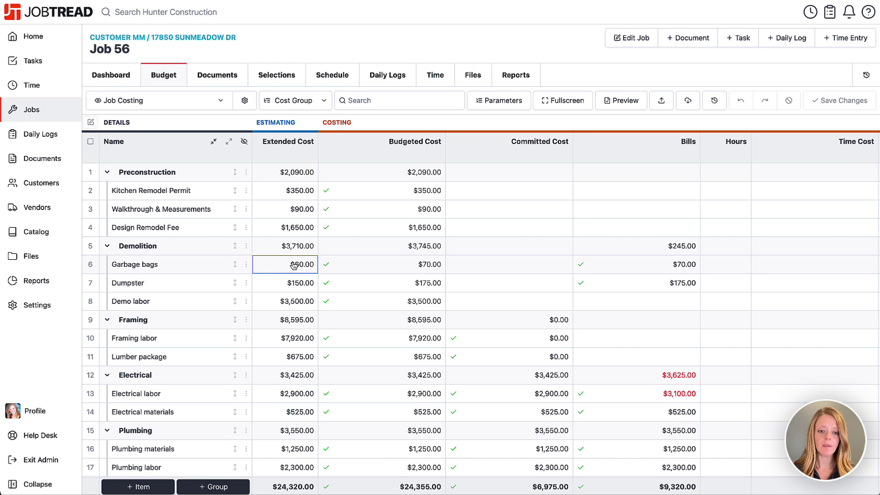
left_click(366, 268)
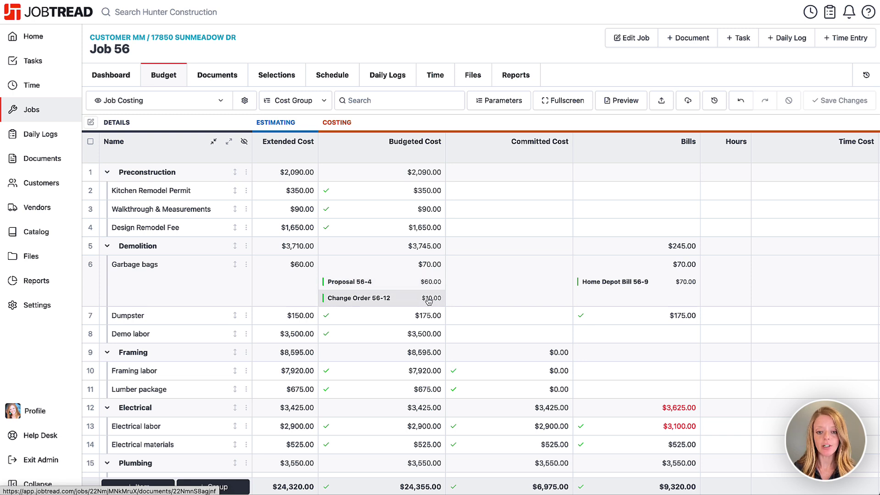
left_click(403, 318)
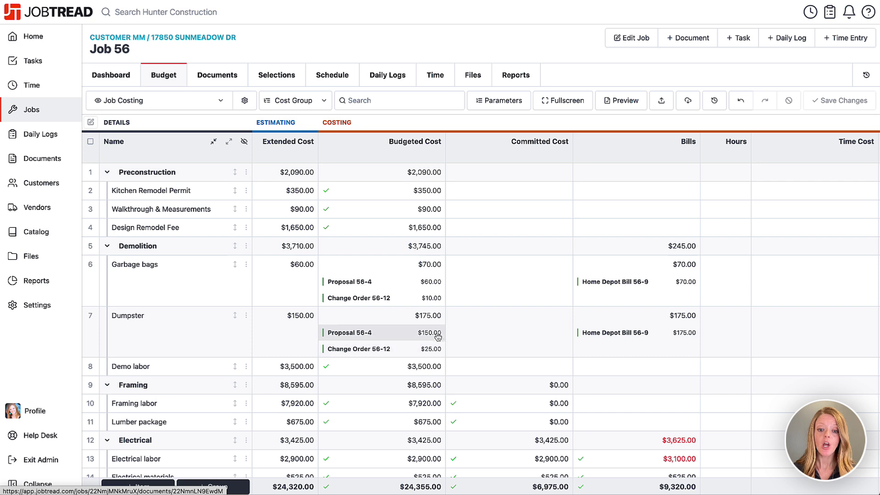
left_click(403, 320)
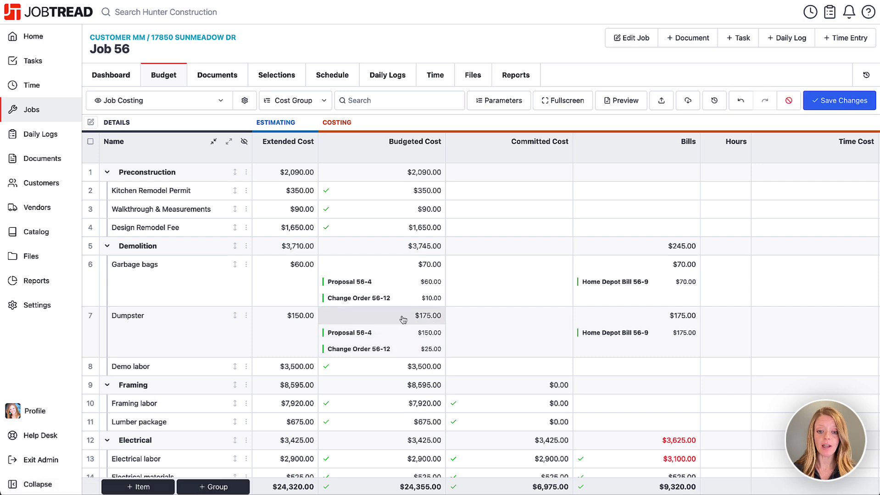
left_click(403, 319)
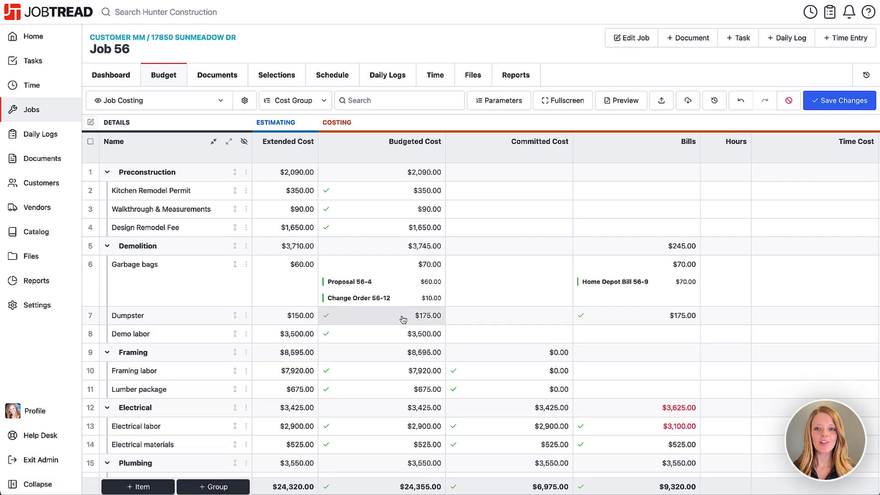
left_click(393, 269)
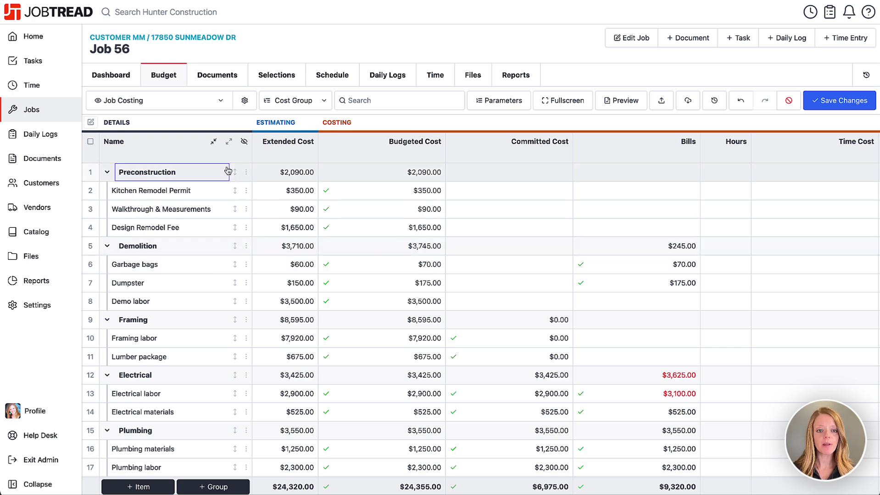
Switch the job budget from the Job Costing view to the organization's Overview view
left_click(214, 100)
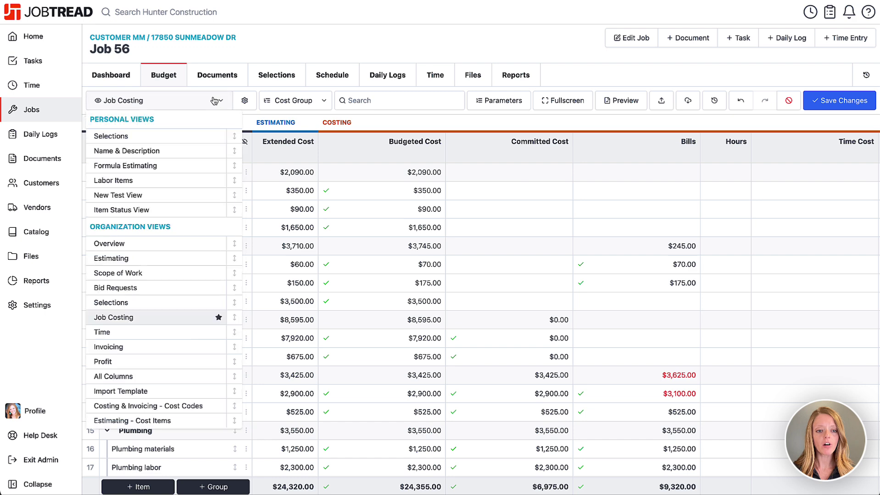
left_click(187, 245)
left_click(342, 455)
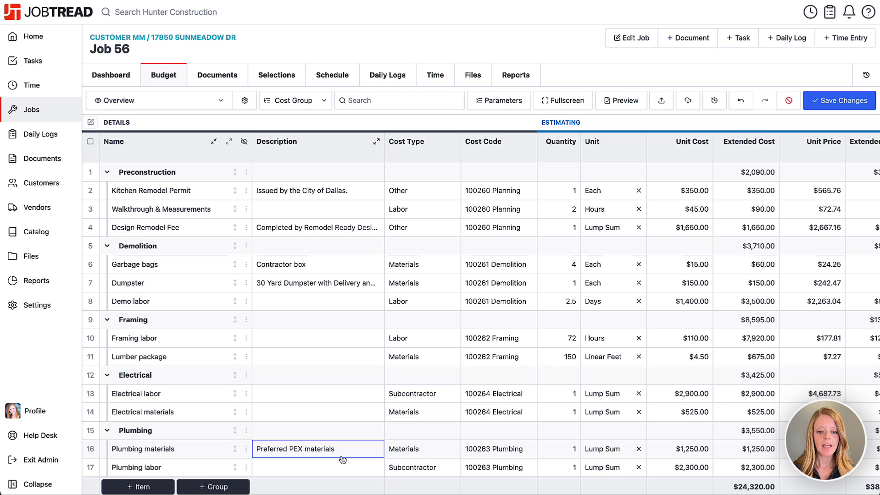
scroll(343, 459, "down", 3)
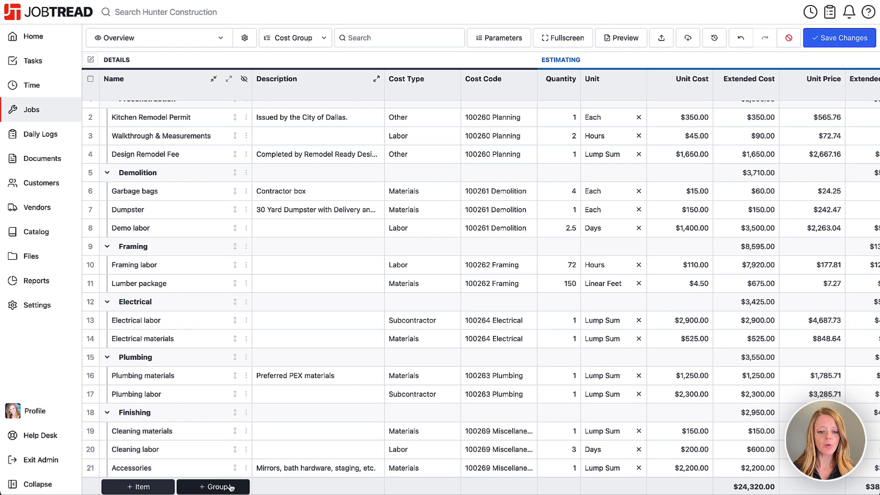
Add a new cost group named Change Orders at the end of the job budget
left_click(221, 488)
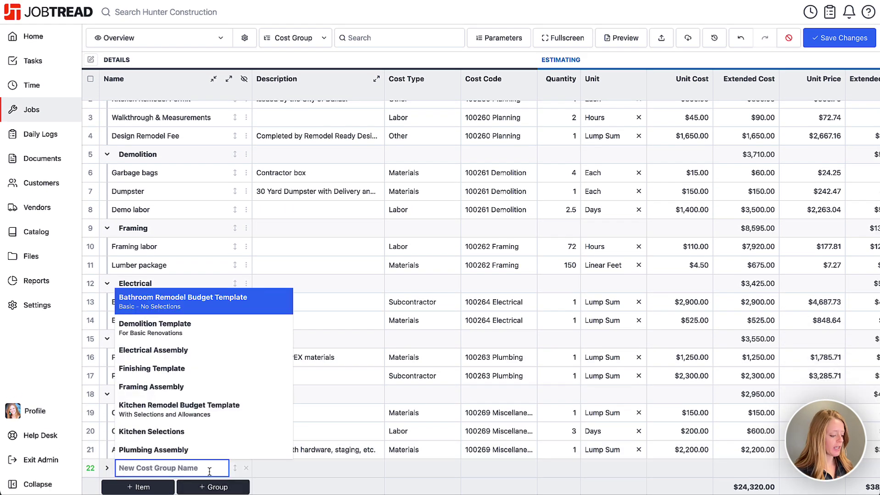
type("Change Orders")
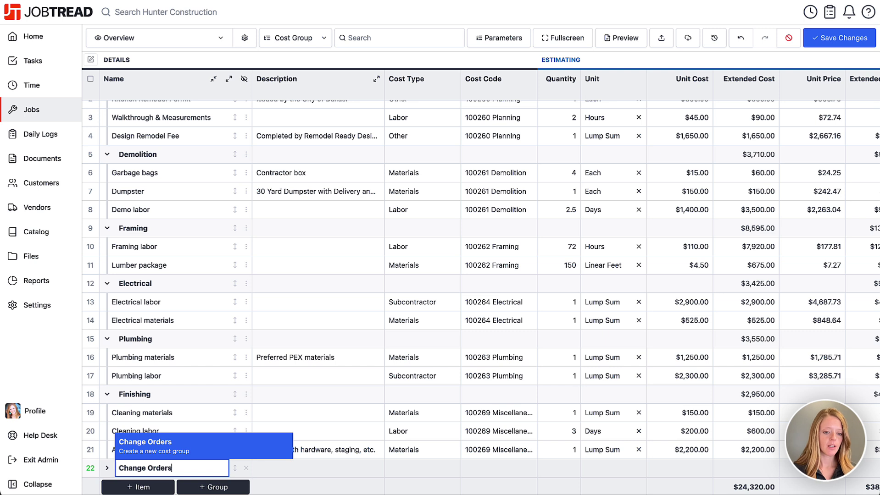
left_click(219, 448)
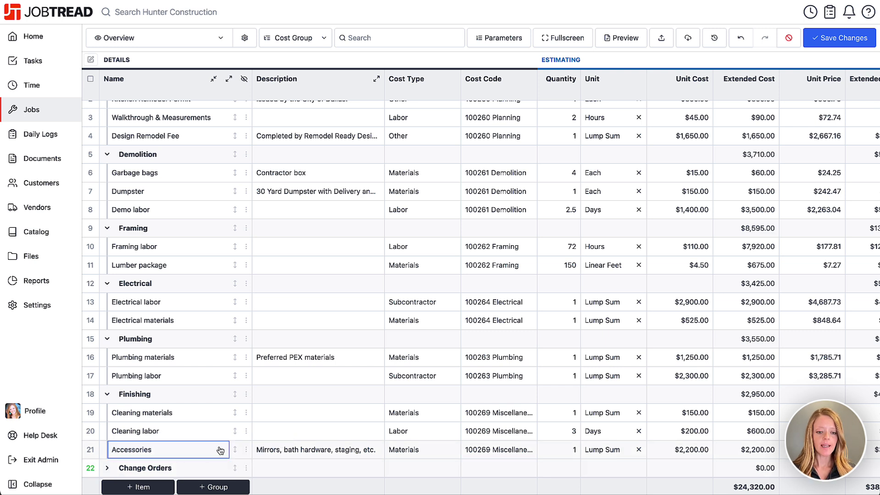
Add the existing Electrical labor catalog item as a cost item in the Change Orders group
left_click(247, 469)
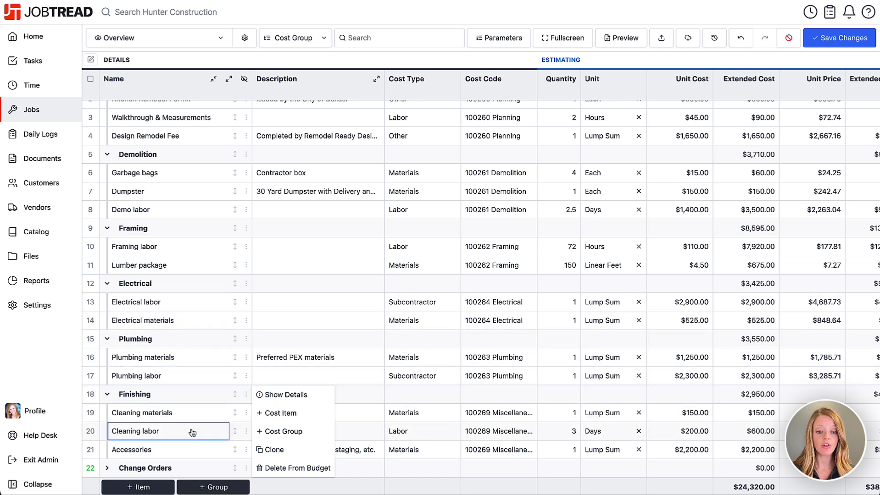
left_click(281, 413)
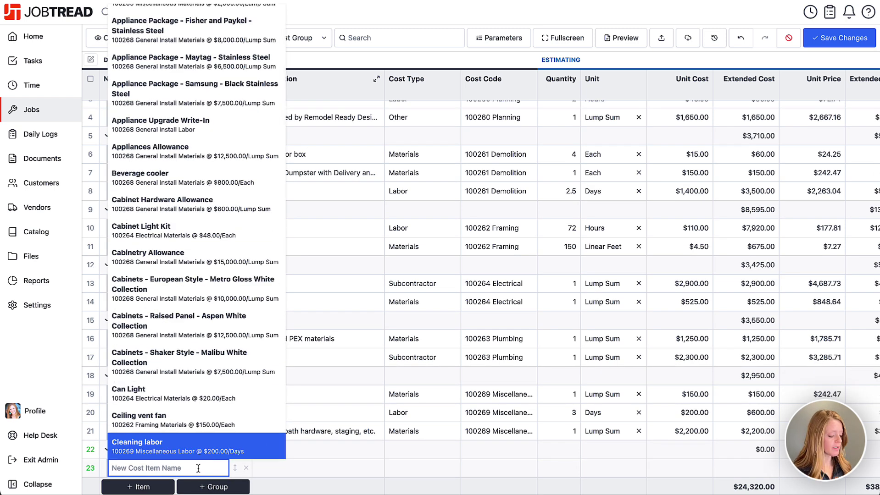
type("Electrical Labor")
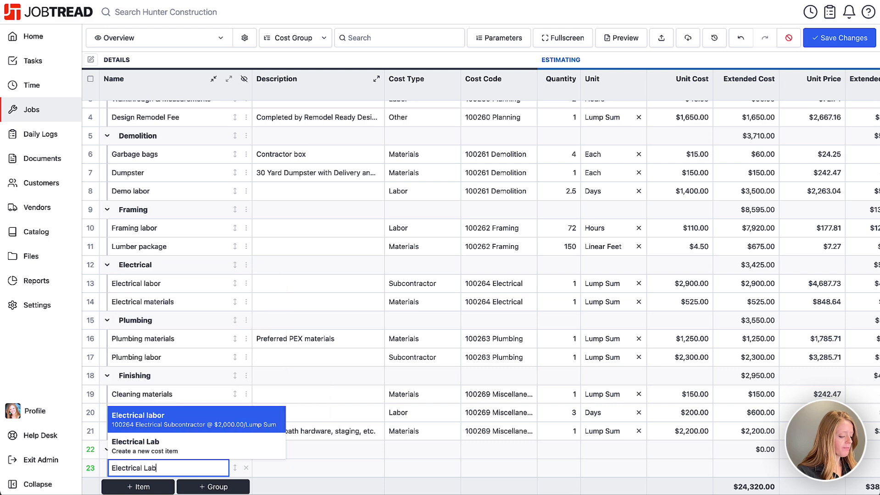
left_click(171, 426)
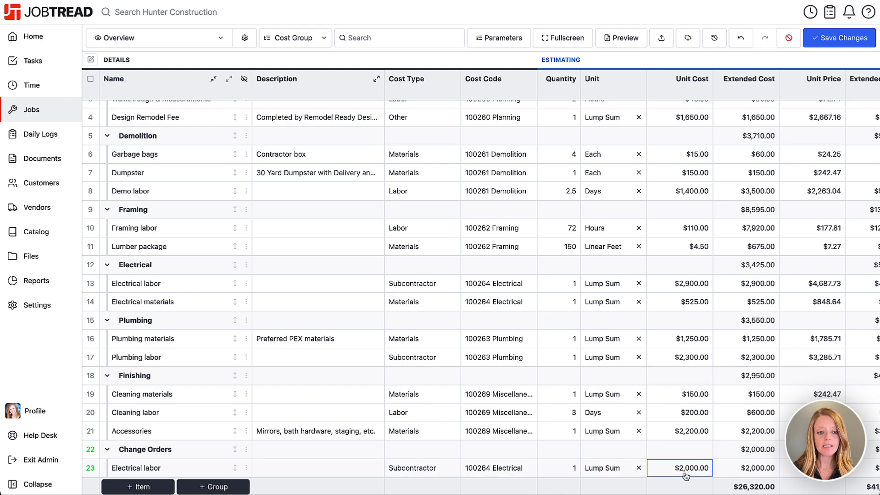
Set the unit cost of Electrical labor in the Change Orders group to $200
scroll(526, 294, "right", 5)
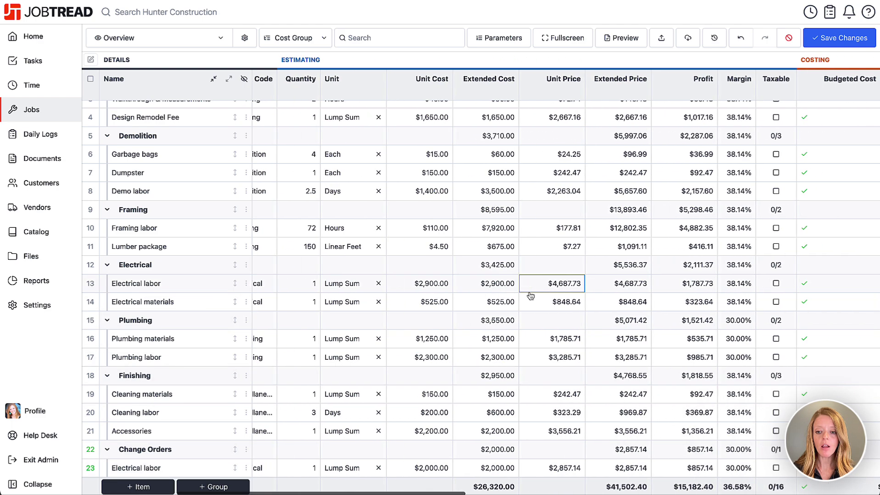
scroll(531, 296, "right", 10)
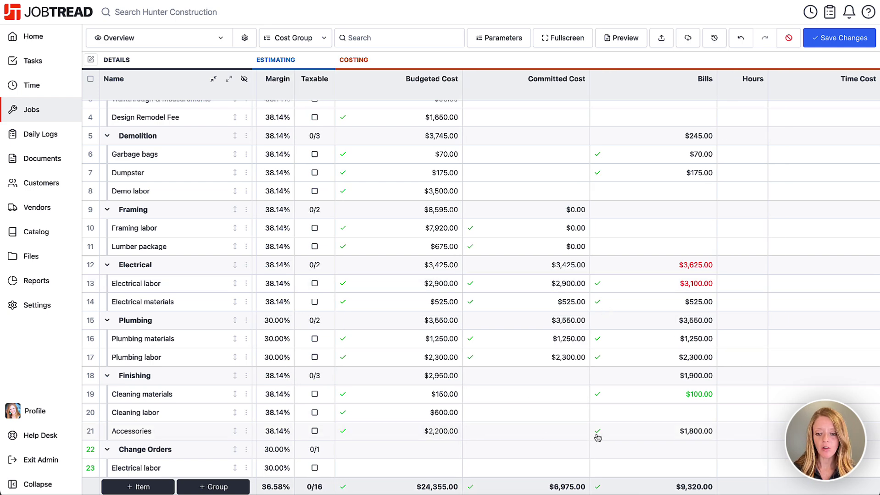
scroll(605, 438, "left", 10)
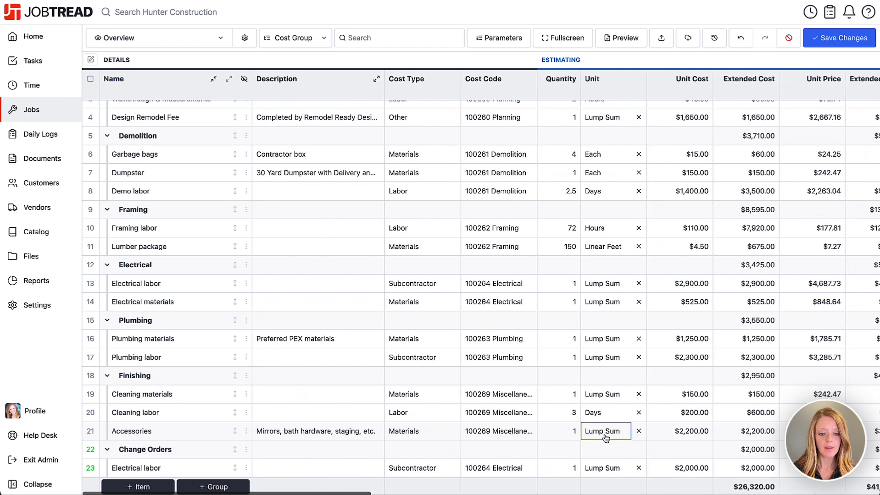
left_click(691, 470)
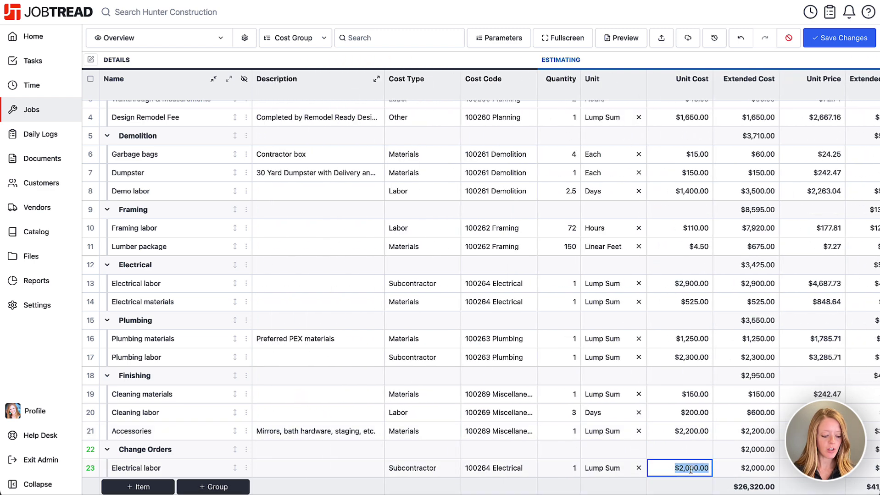
type("200")
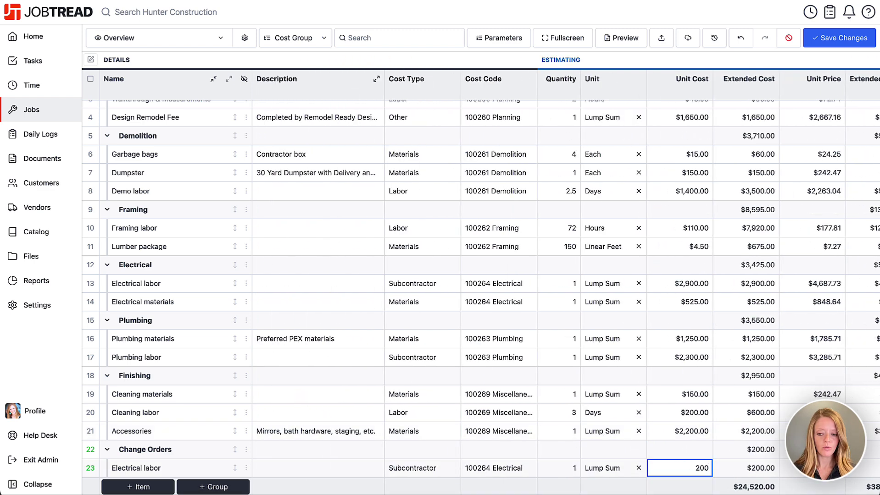
key("Return")
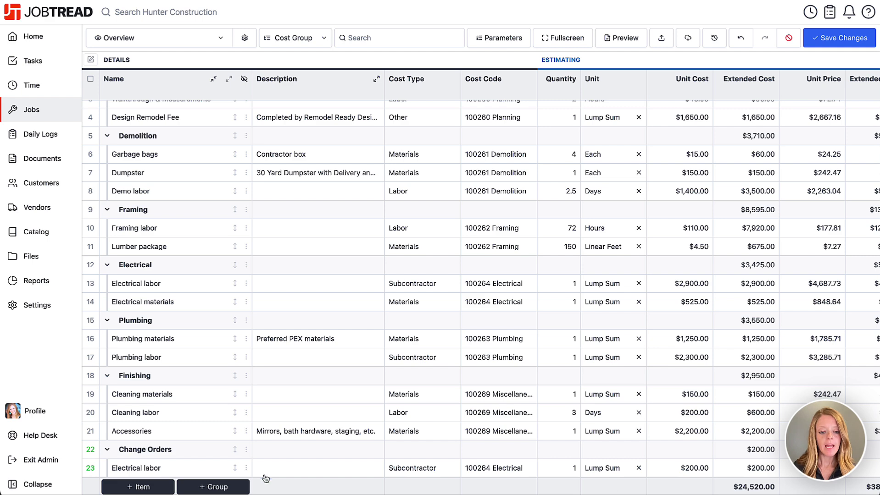
Add the existing Accessories catalog item as a second cost item in the Change Orders group
left_click(246, 449)
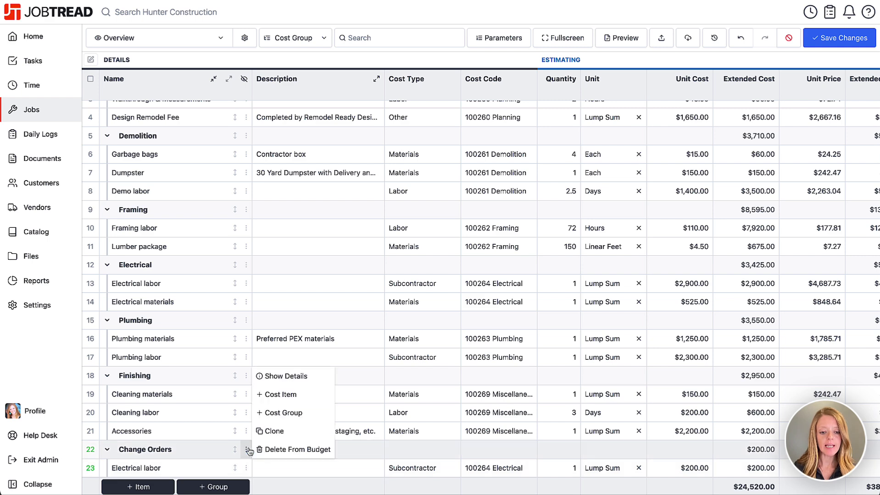
left_click(295, 396)
type("A")
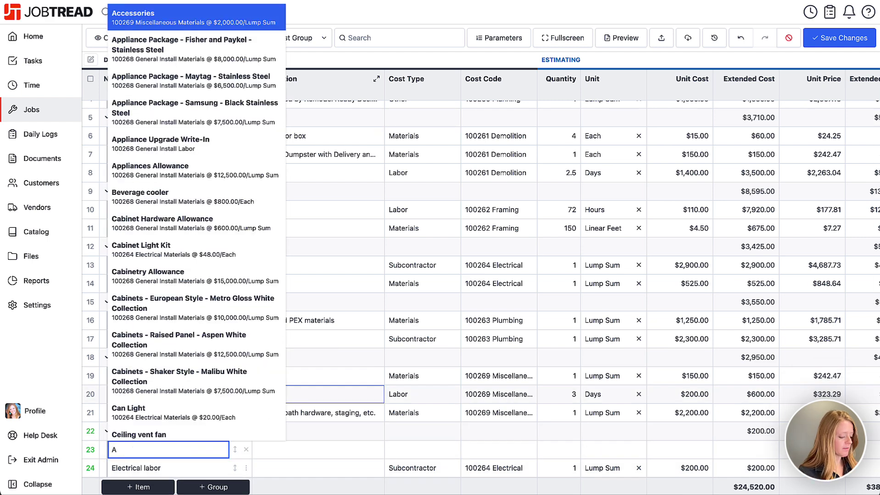
type("ccessories")
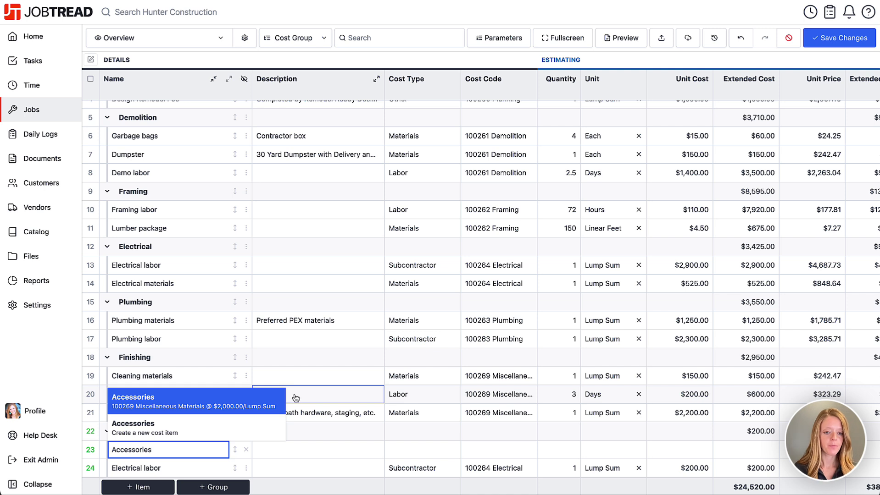
left_click(148, 406)
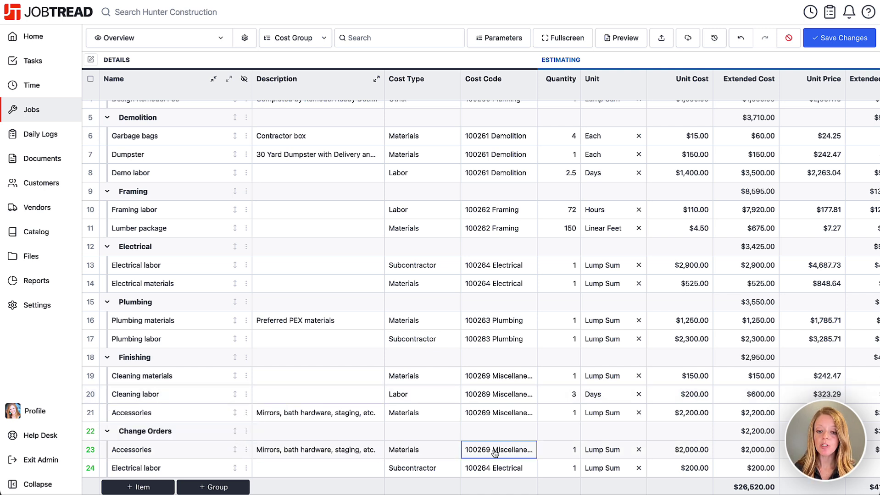
Set the unit cost of Accessories in the Change Orders group to -$400 and save the budget
left_click(686, 452)
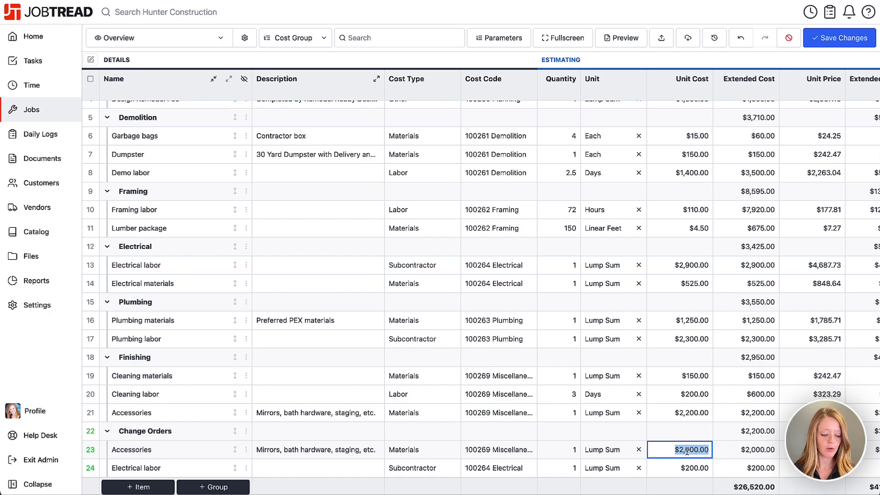
type("-400")
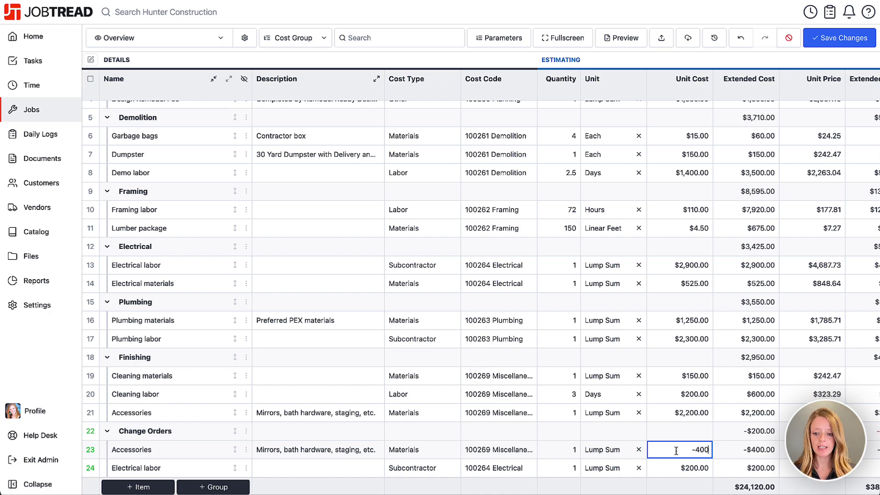
scroll(674, 450, "right", 10)
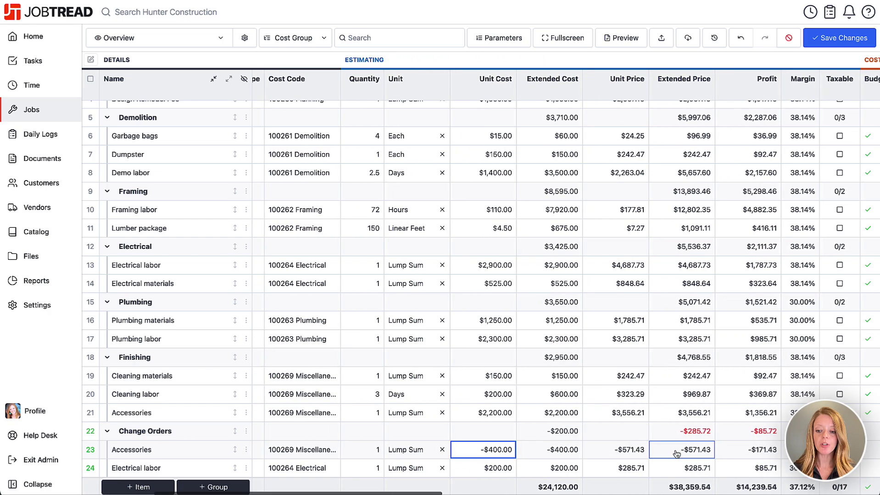
scroll(676, 455, "right", 4)
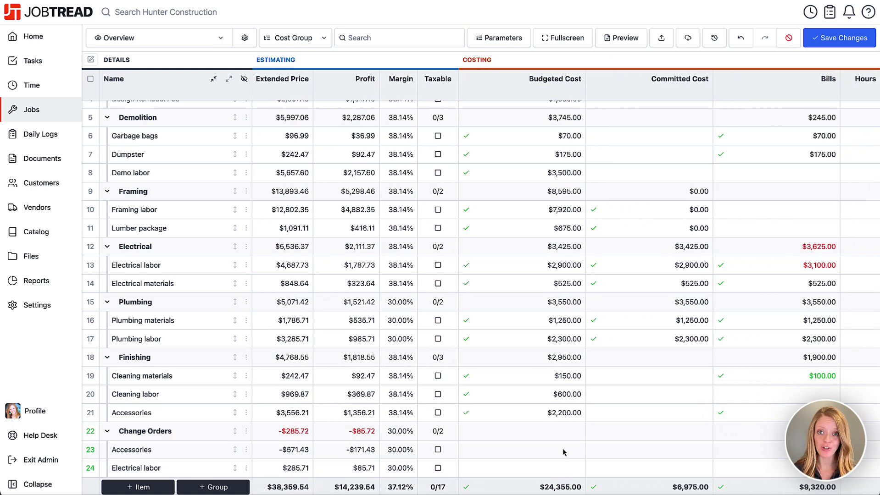
scroll(562, 449, "left", 14)
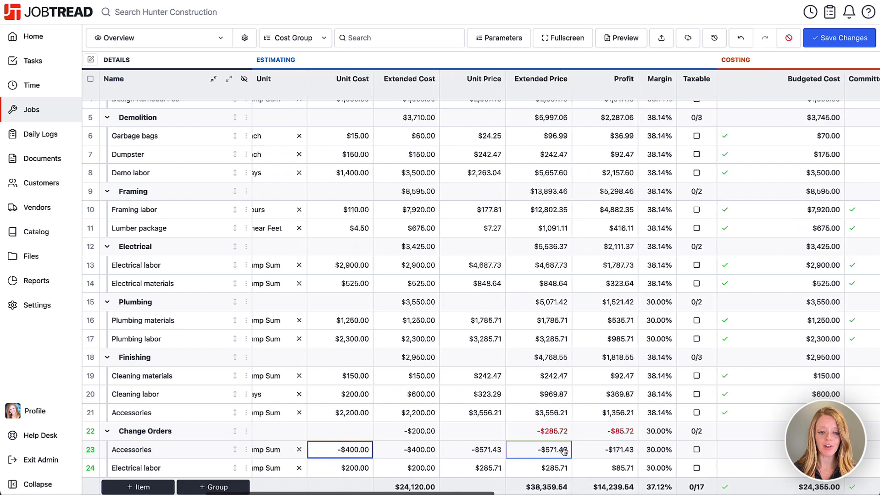
left_click(861, 38)
Create a Change Order document containing only the Change Orders group with its Accessories and Electrical labor items
scroll(799, 126, "up", 3)
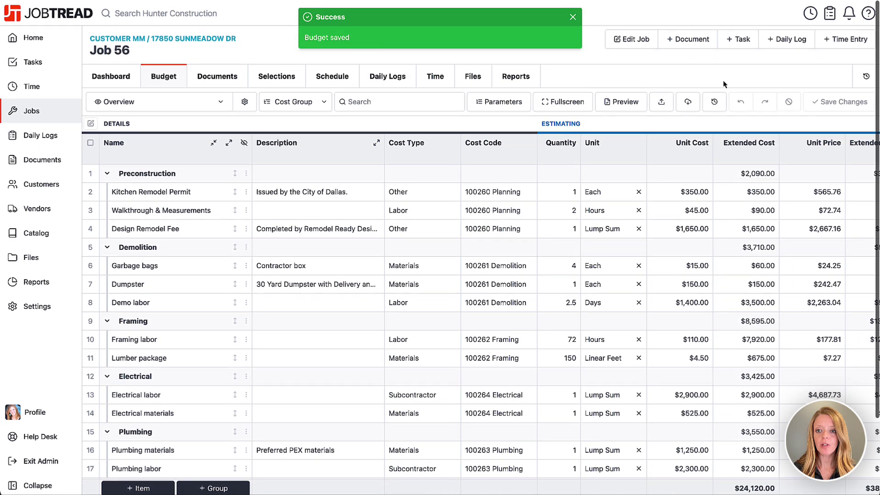
left_click(686, 45)
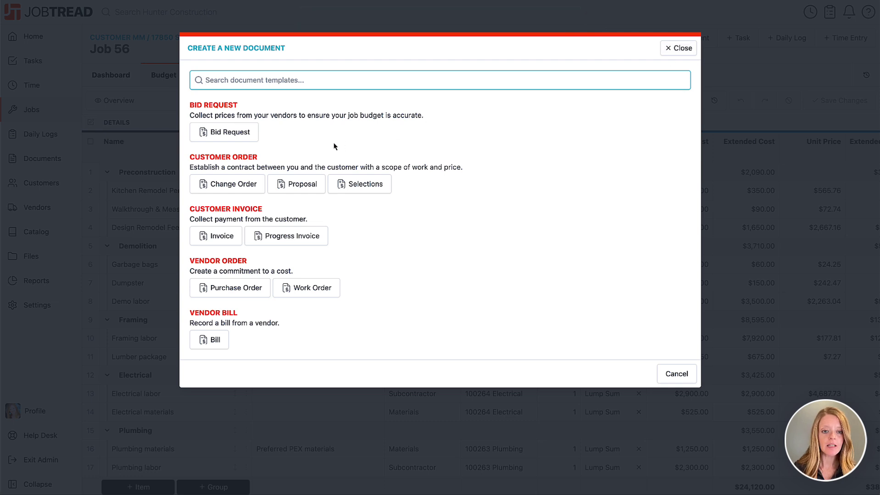
left_click(239, 188)
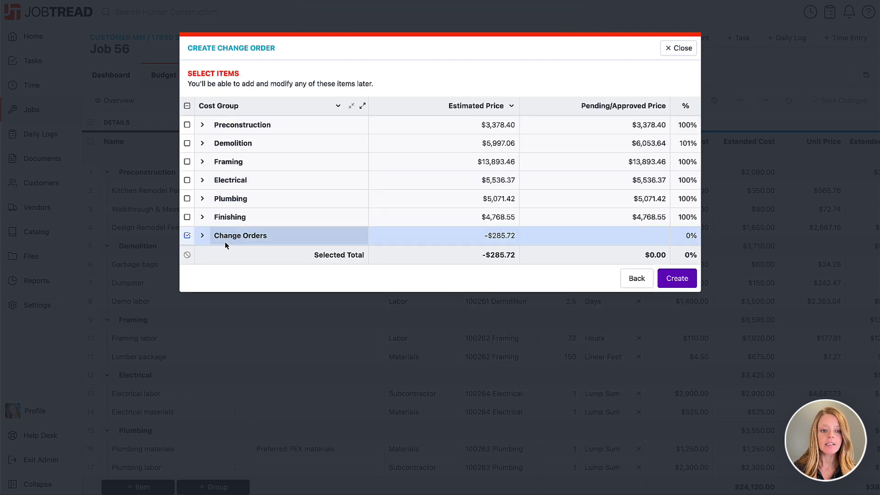
left_click(202, 239)
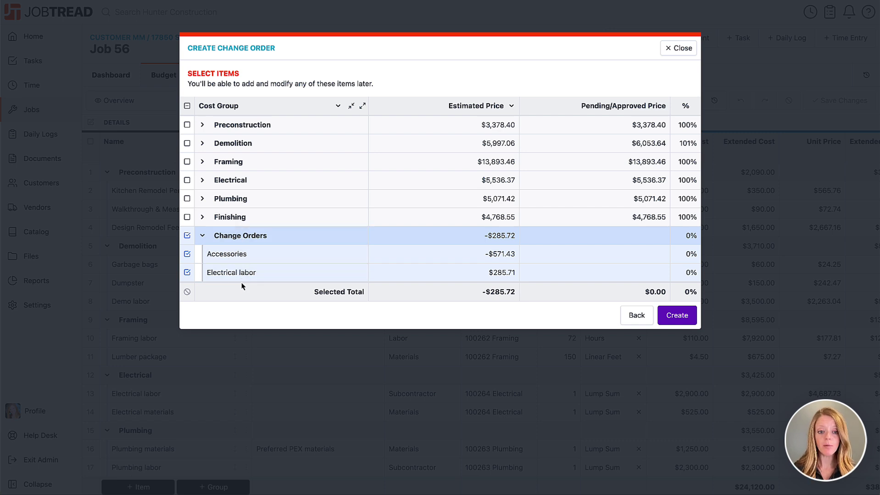
left_click(677, 317)
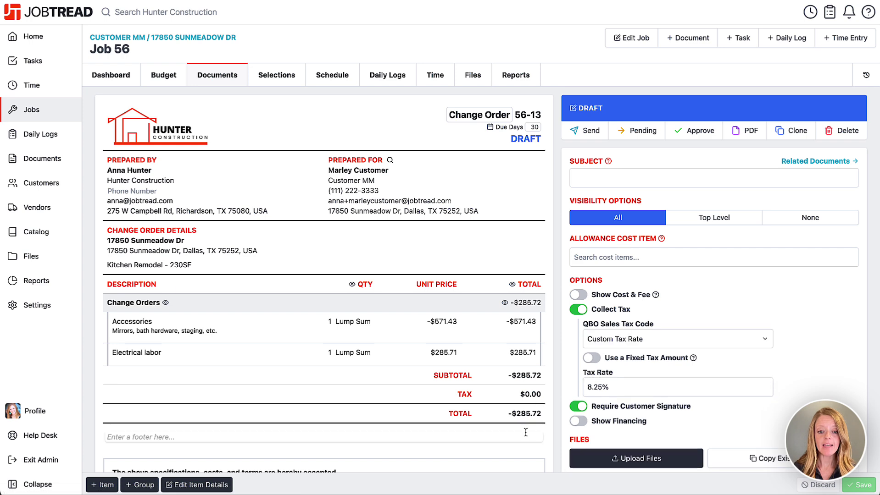
Review the drafted change order and send it to the customer with signature required and no email message
scroll(526, 433, "down", 1)
scroll(525, 433, "down", 4)
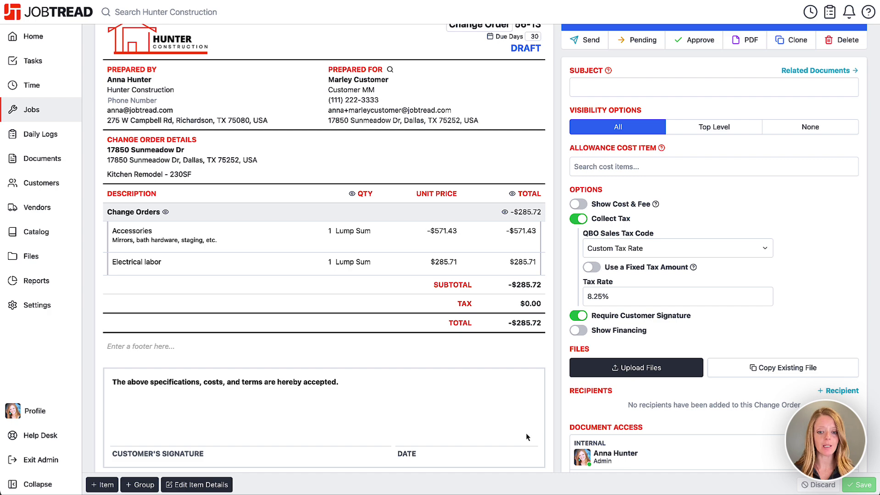
scroll(526, 437, "up", 3)
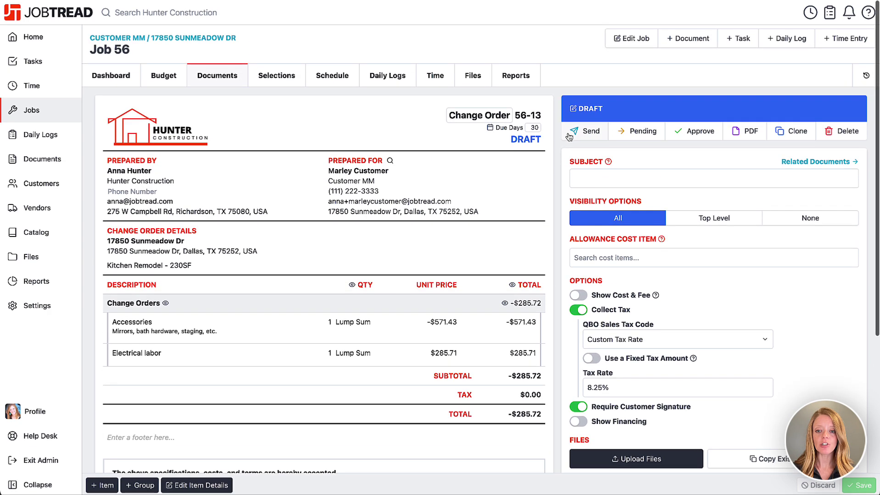
left_click(587, 130)
left_click(551, 247)
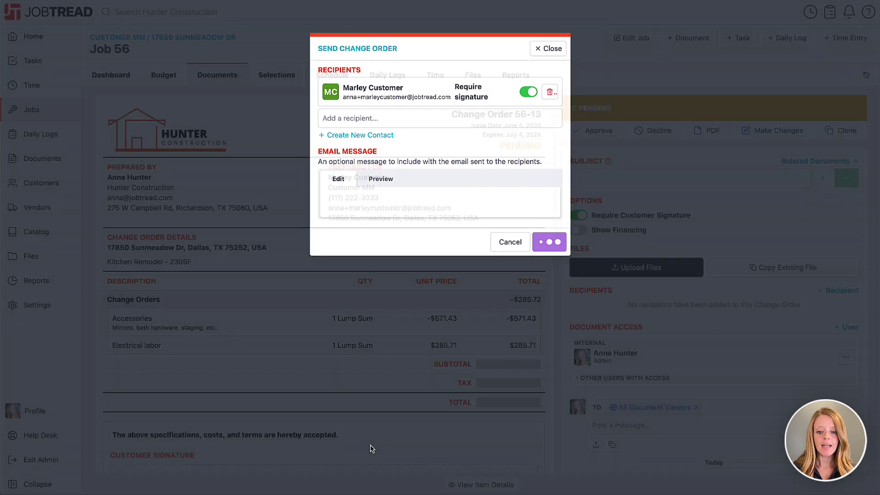
Sign the sent change order in the customer's acceptance box and approve it
scroll(359, 431, "down", 5)
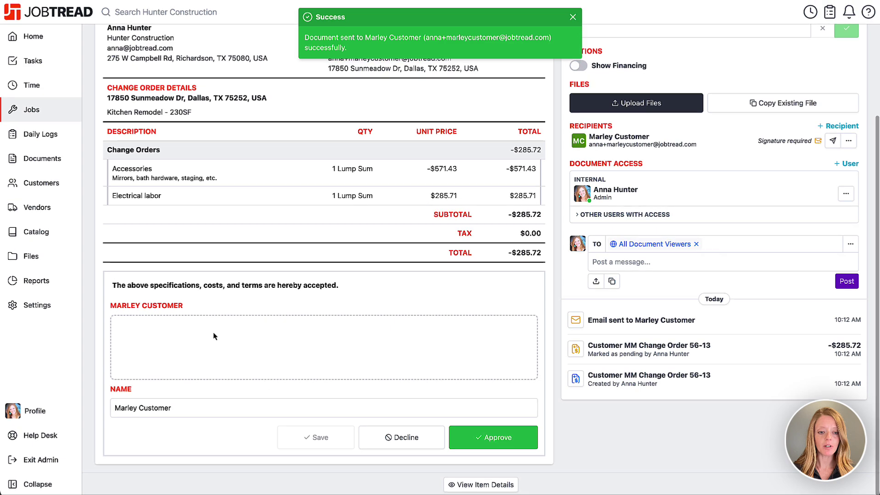
mouse_move(167, 367)
left_mouse_down()
mouse_move(270, 339)
mouse_move(306, 346)
left_mouse_up()
left_click(488, 444)
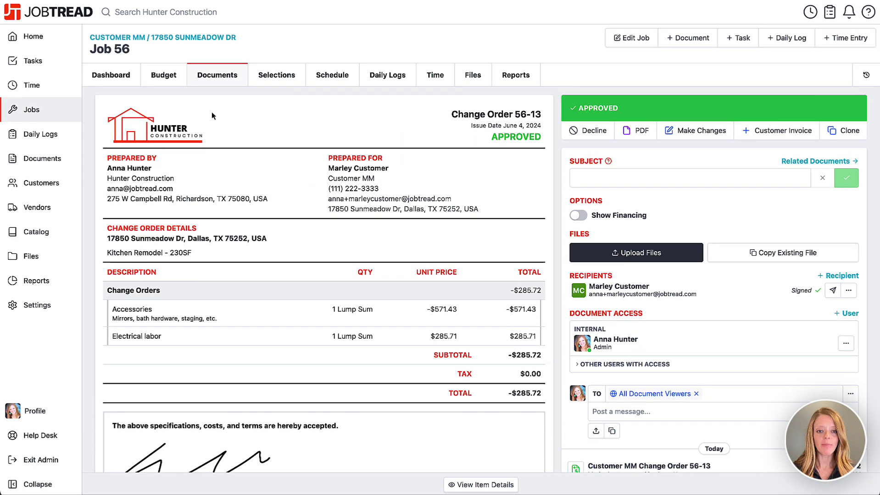
Examine the budgeted costs of Accessories and Electrical labor under Change Orders in the job budget
left_click(171, 73)
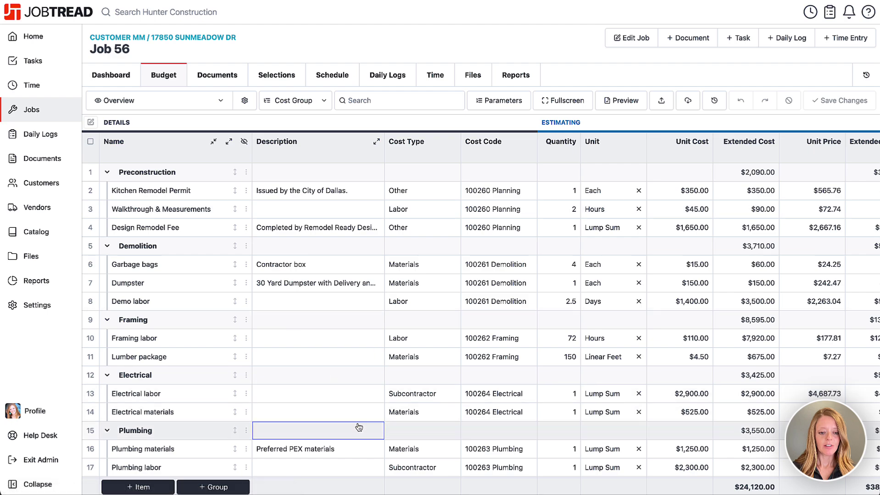
scroll(359, 427, "down", 2)
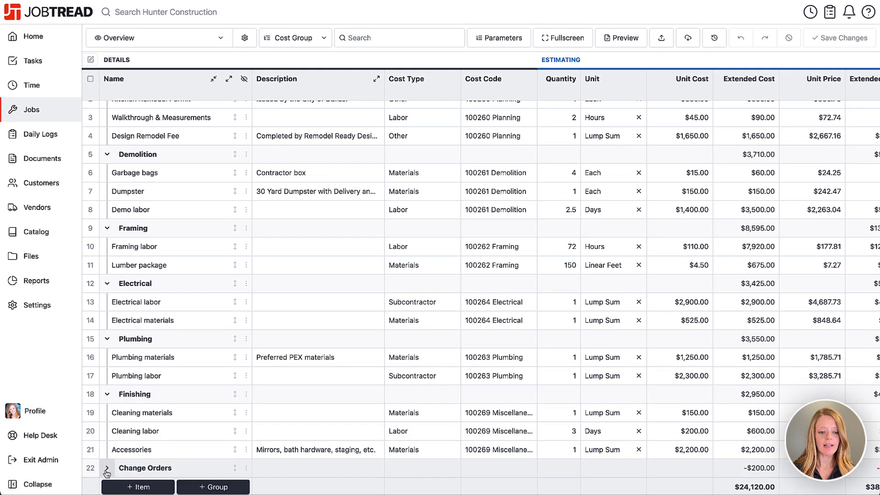
scroll(313, 454, "down", 1)
scroll(330, 452, "right", 8)
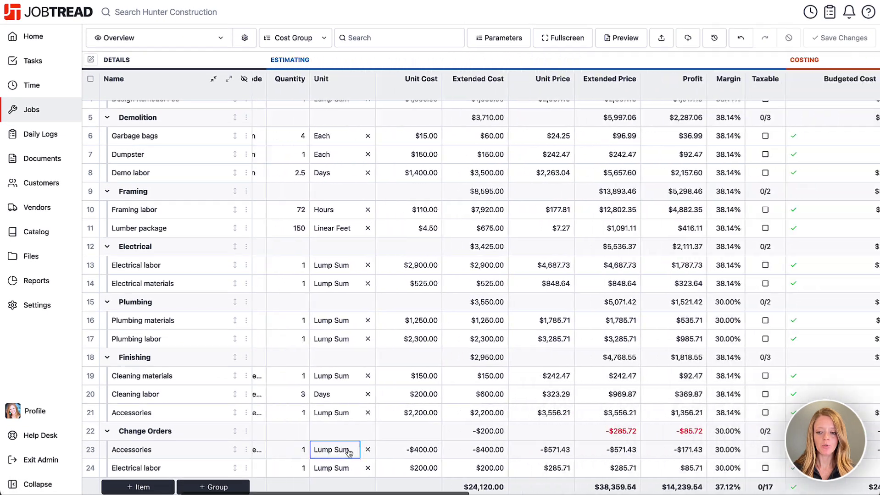
scroll(341, 452, "right", 5)
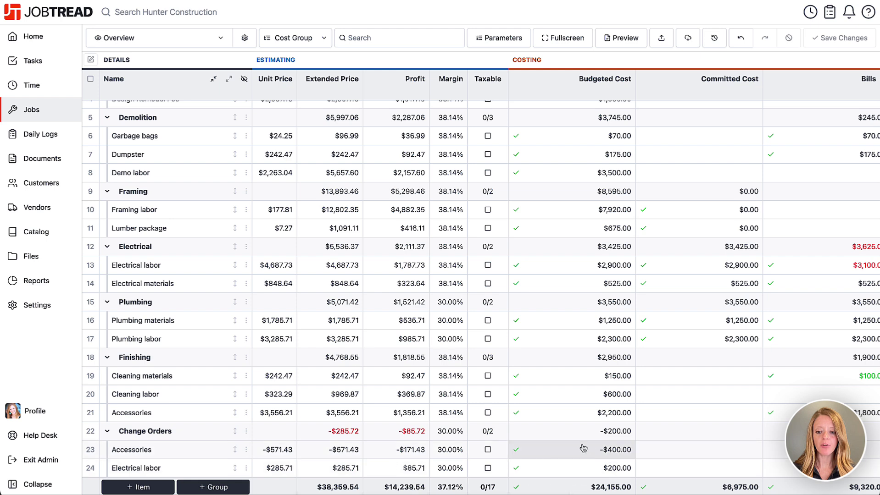
scroll(584, 473, "right", 1)
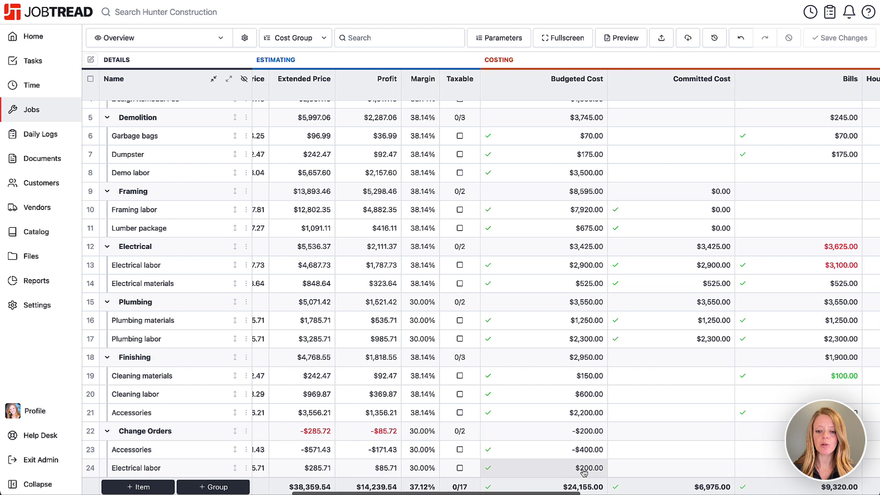